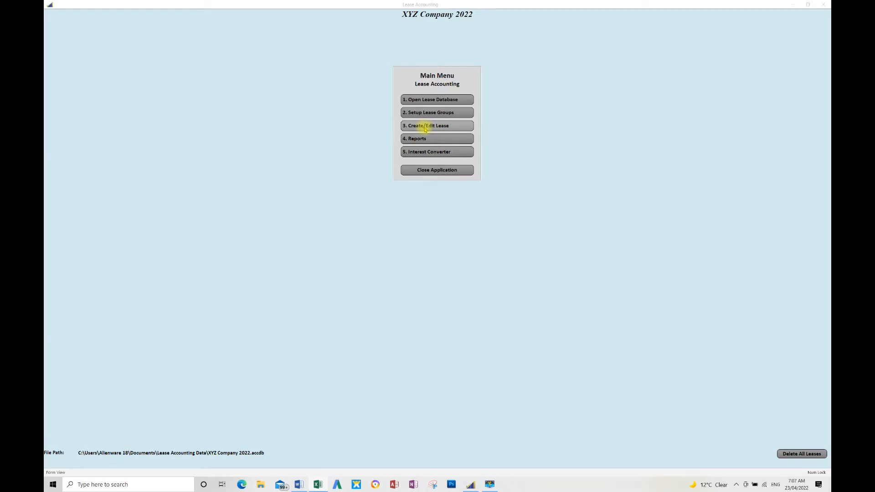
# Step: View the existing lease groups and return to the main menu
pyautogui.click(433, 113)
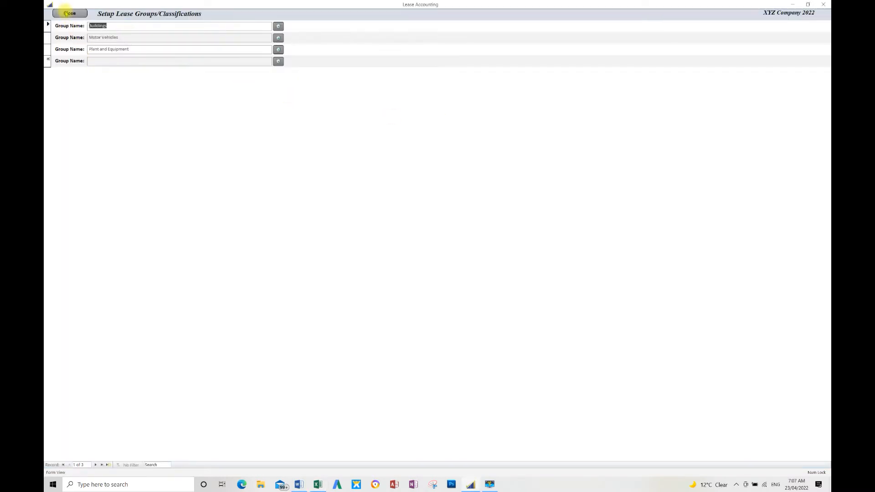
pyautogui.click(68, 13)
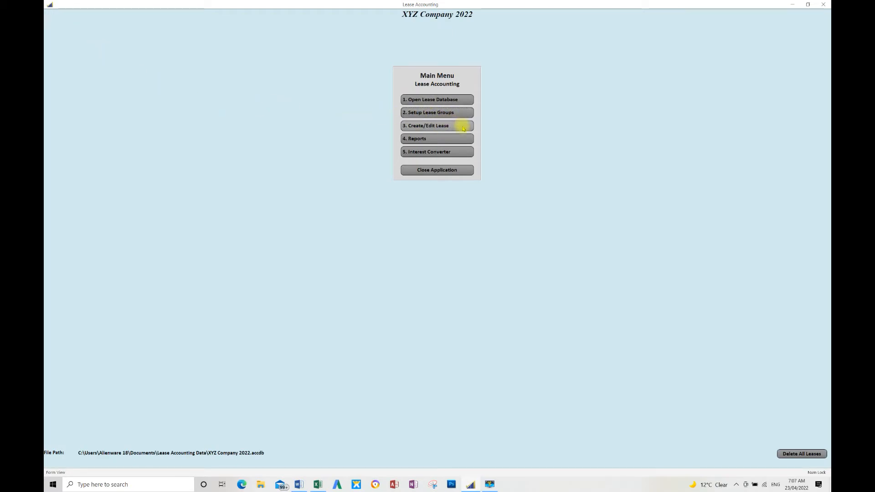
# Step: Open the form for creating and editing leases and check its list of existing leases
pyautogui.click(428, 127)
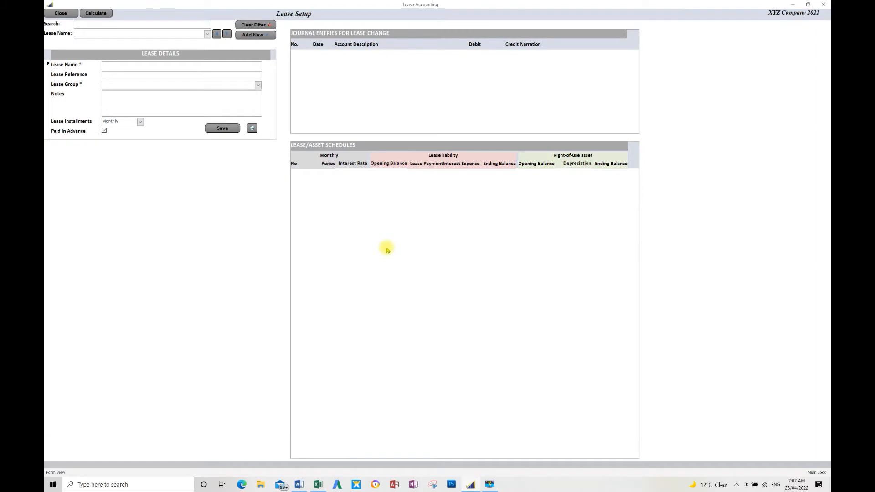
pyautogui.click(207, 34)
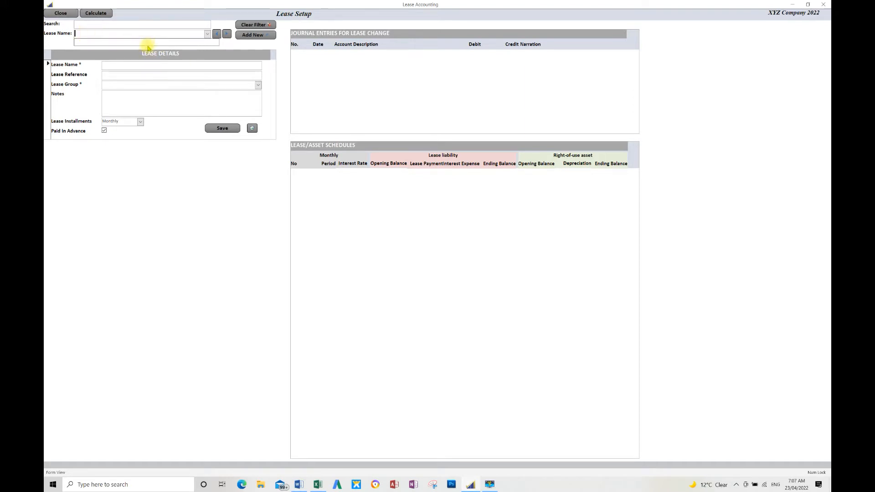
pyautogui.click(232, 47)
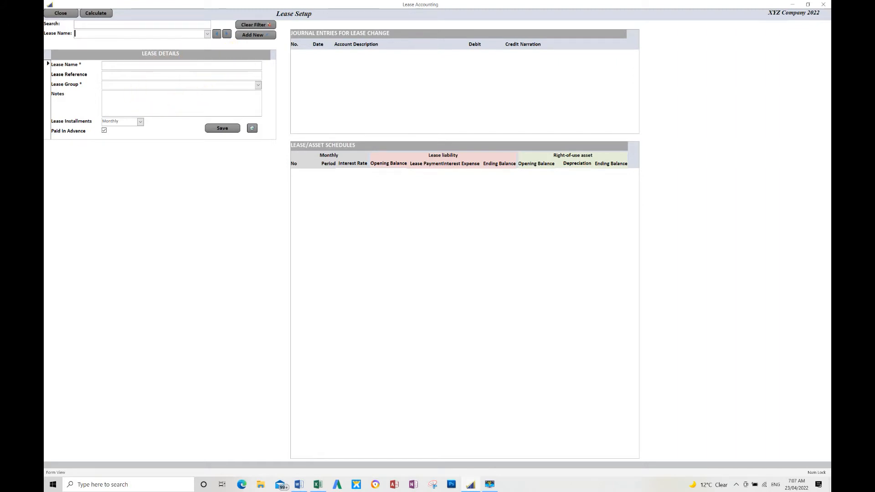
# Step: Name the new lease "2021 Nissan 370Z Coupe" and give it the lease reference ABC-337
pyautogui.hotkey('alt', 'Tab')
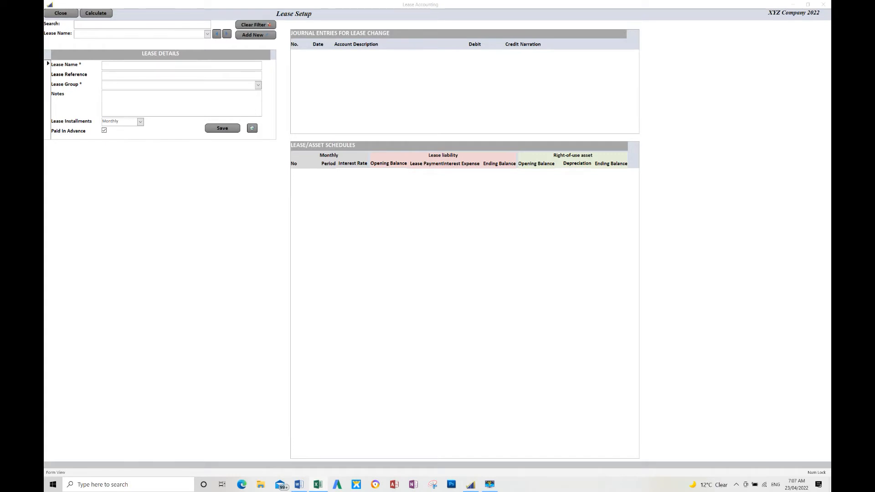
pyautogui.click(162, 65)
pyautogui.write('2021 Nissan 370Z Coupe')
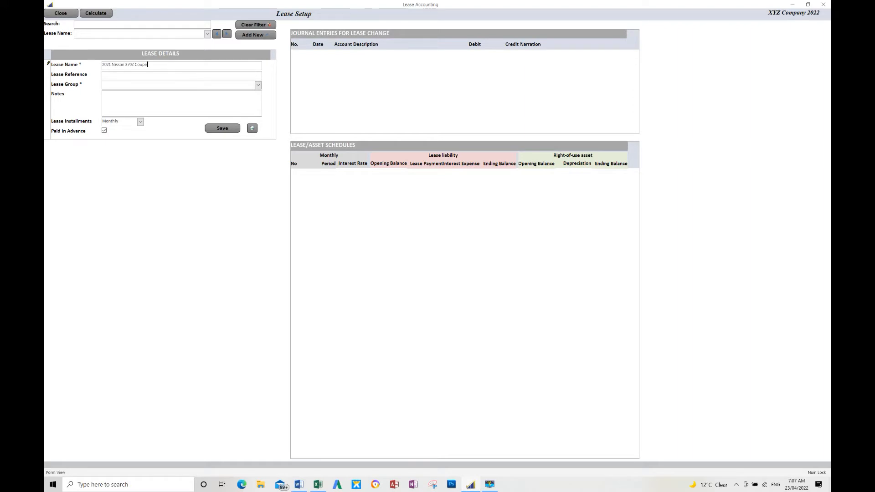
pyautogui.hotkey('alt', 'Tab')
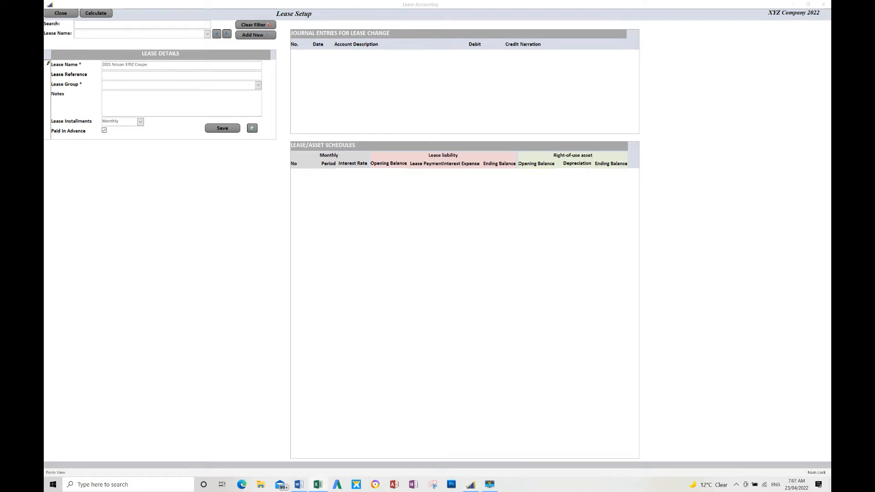
pyautogui.click(124, 74)
pyautogui.write('ABC-357')
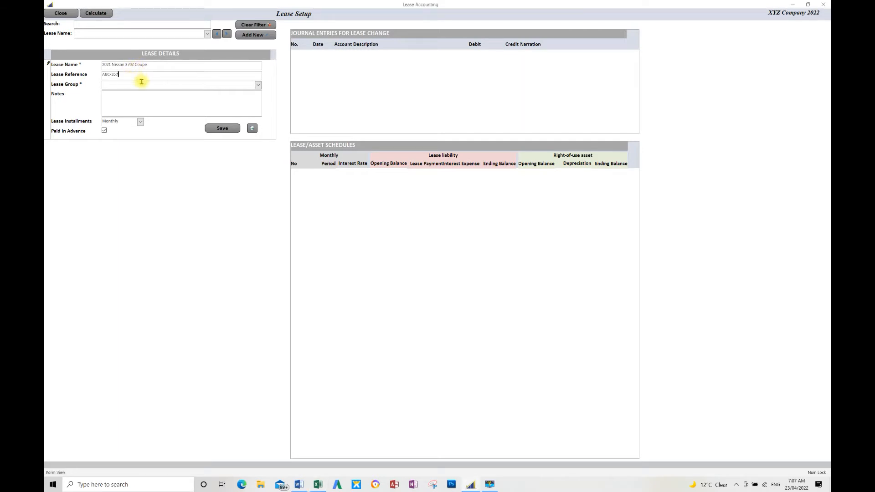
# Step: Assign the lease to the Motor Vehicles group, leave the notes blank and save the lease details
pyautogui.click(259, 85)
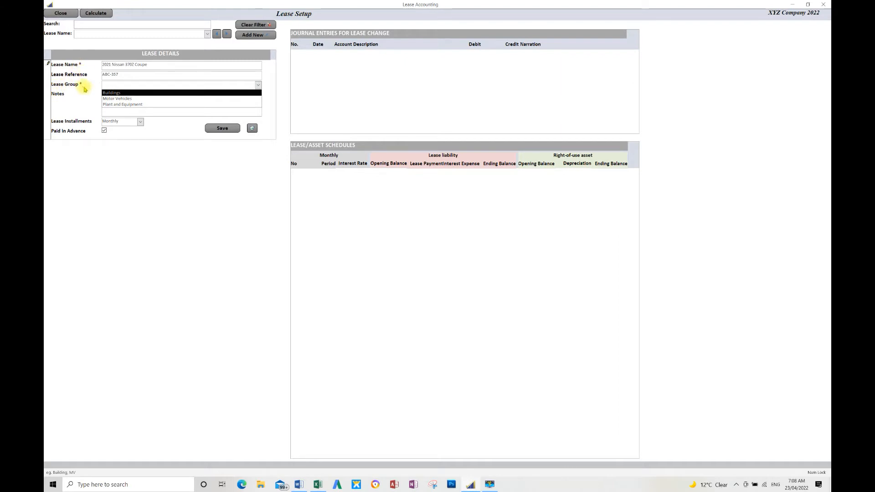
pyautogui.click(120, 98)
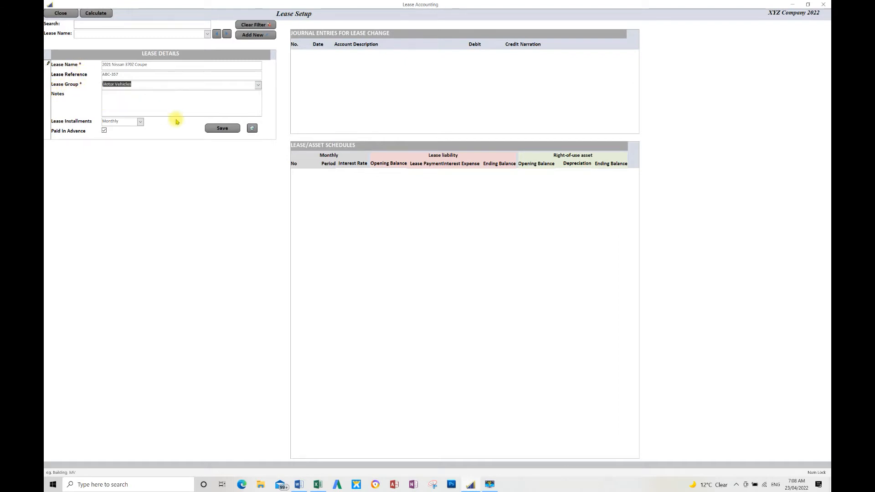
pyautogui.click(149, 100)
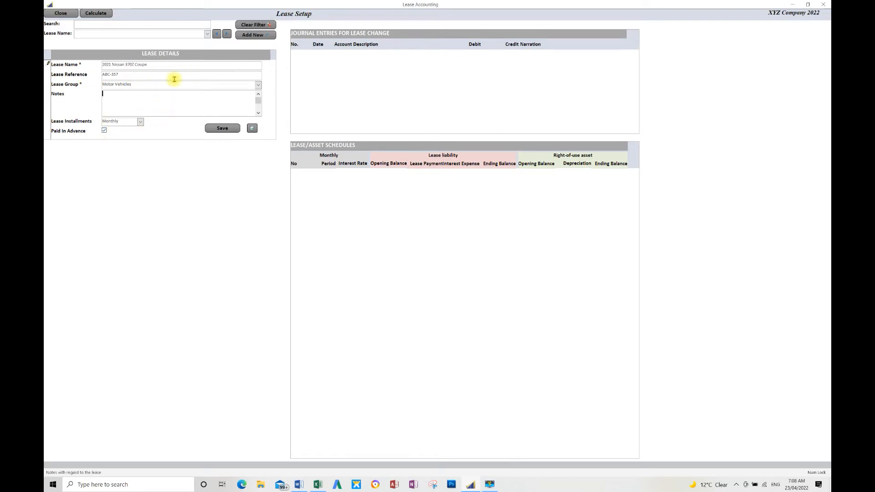
pyautogui.click(226, 129)
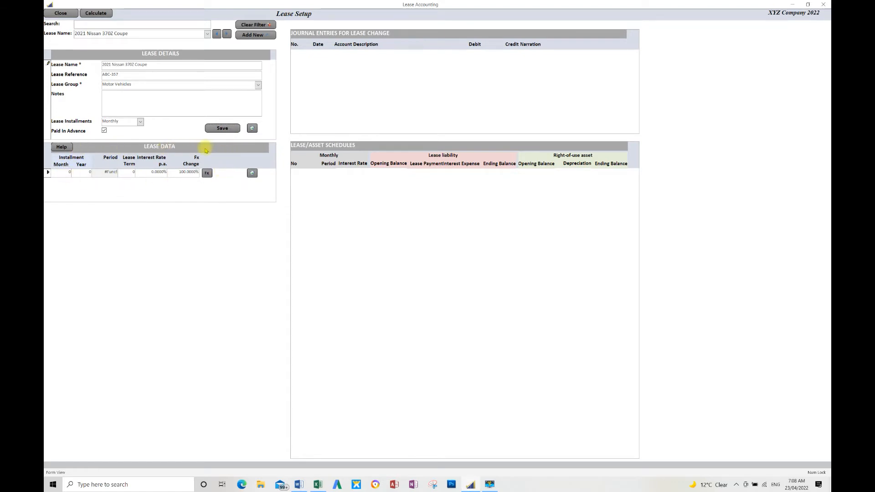
# Step: Fill the first lease data row with installment month 1, year 2021, lease term 60 and a 5% annual interest rate
pyautogui.click(67, 172)
pyautogui.write('1')
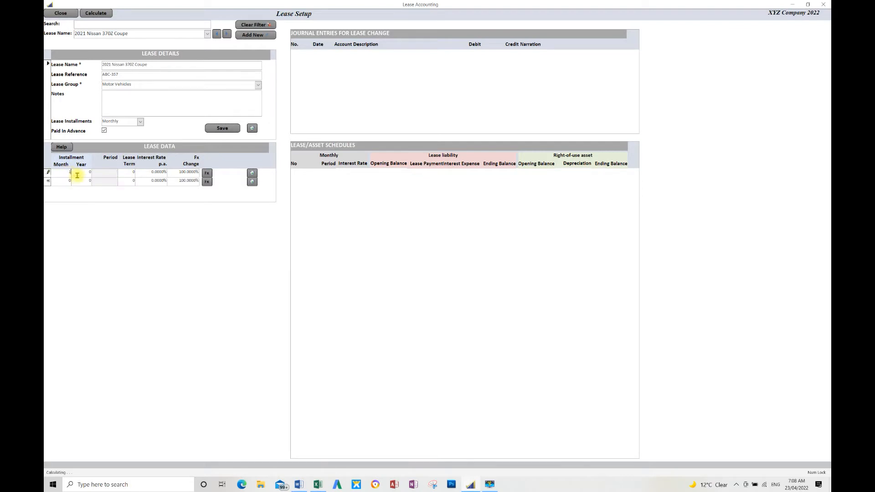
pyautogui.click(84, 172)
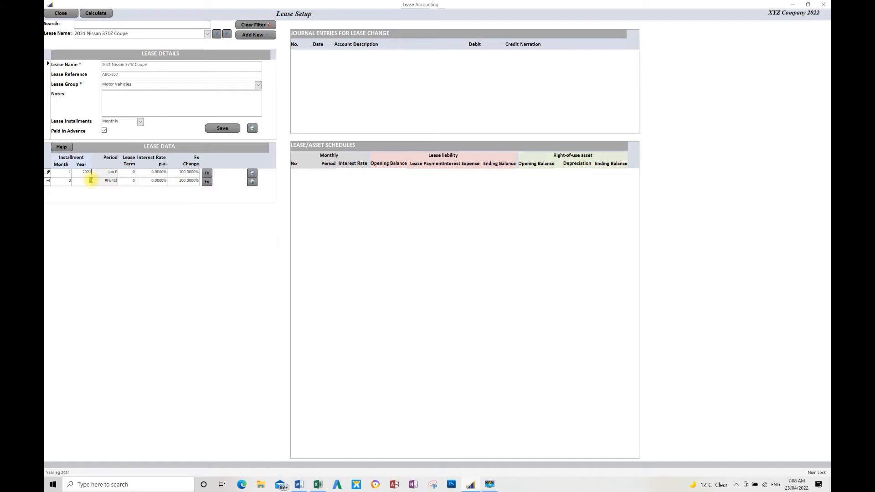
pyautogui.click(131, 173)
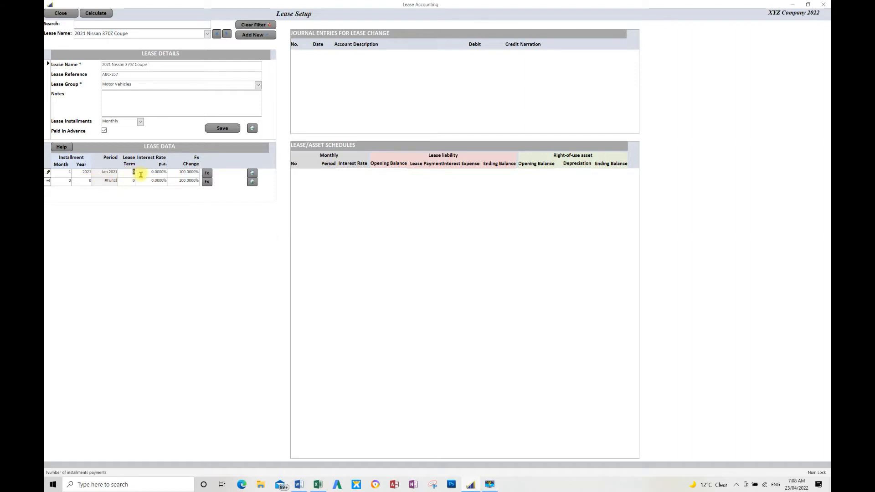
pyautogui.write('60')
pyautogui.click(152, 172)
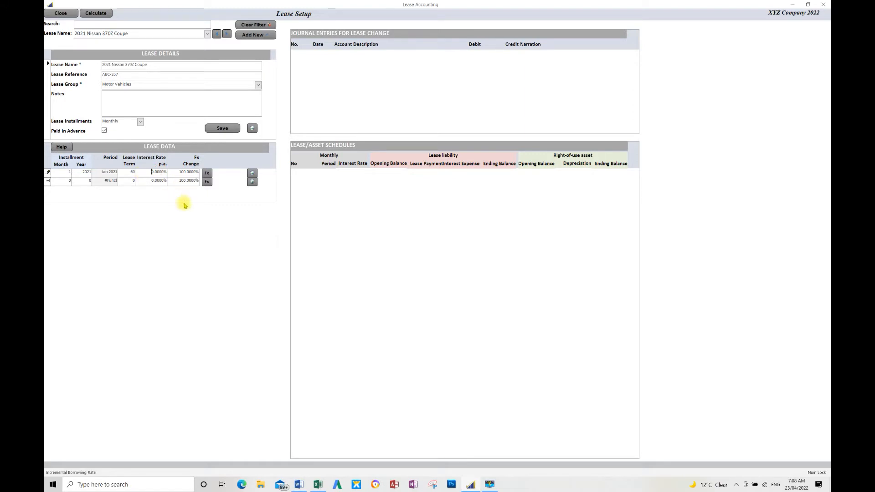
pyautogui.press('Delete')
pyautogui.press('Delete')
pyautogui.click(148, 181)
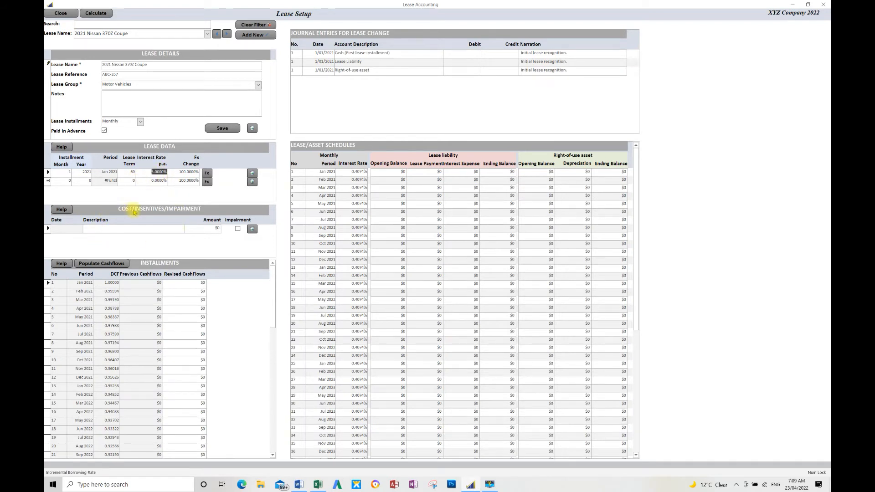
# Step: Read the help notes for the lease data and for cost, incentives and impairment
pyautogui.click(62, 147)
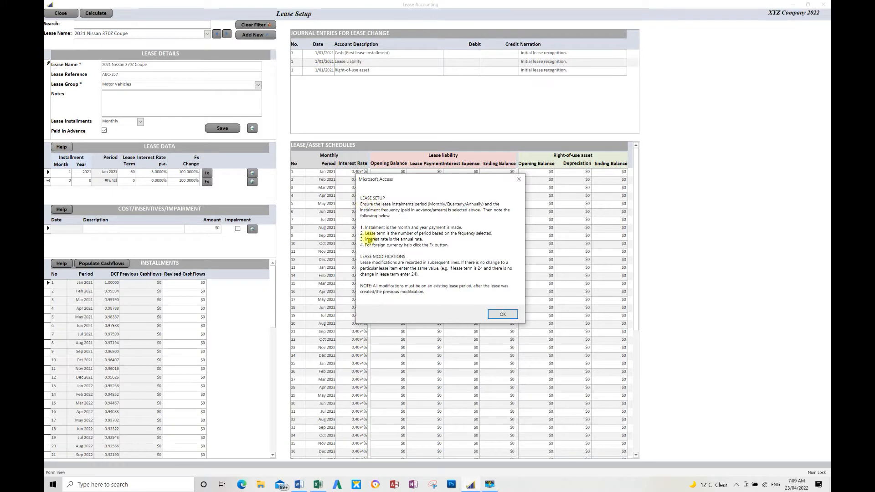
pyautogui.click(503, 314)
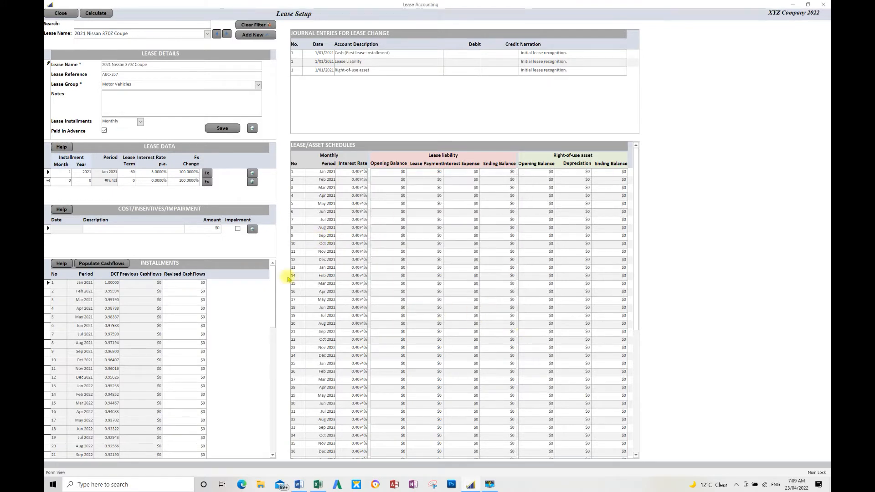
pyautogui.click(62, 210)
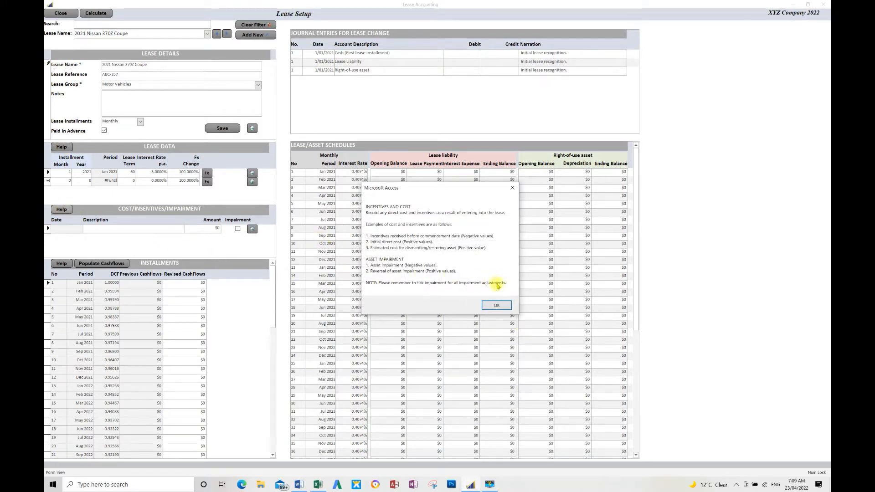
pyautogui.click(496, 304)
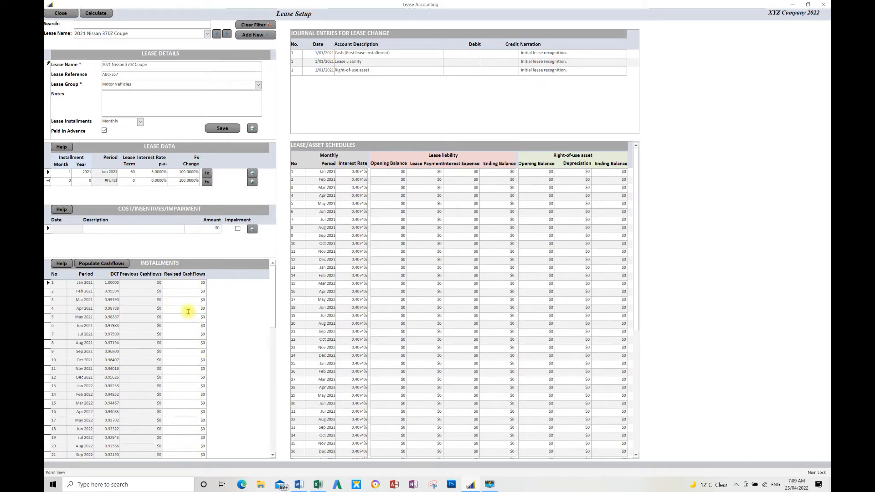
# Step: Populate the revised cash flows with a set amount of $880 for every installment from 1 to 60
pyautogui.scroll(-1, 191, 298)
pyautogui.scroll(-8, 191, 298)
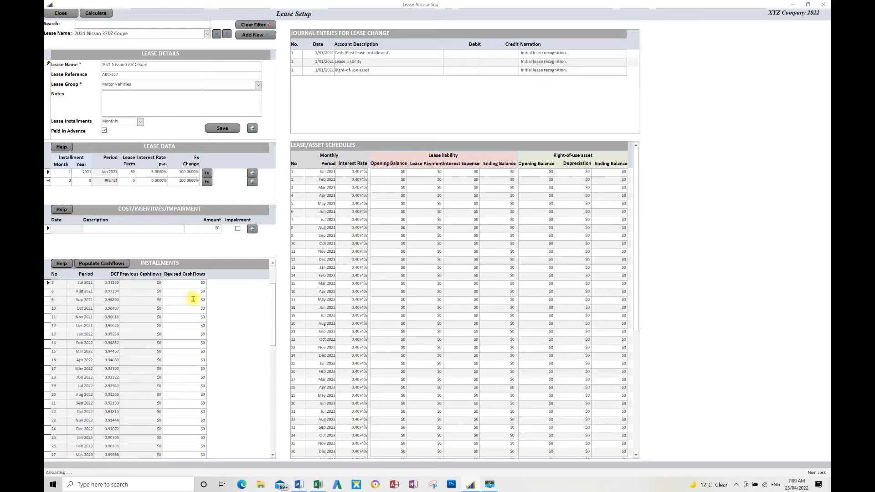
pyautogui.scroll(8, 201, 299)
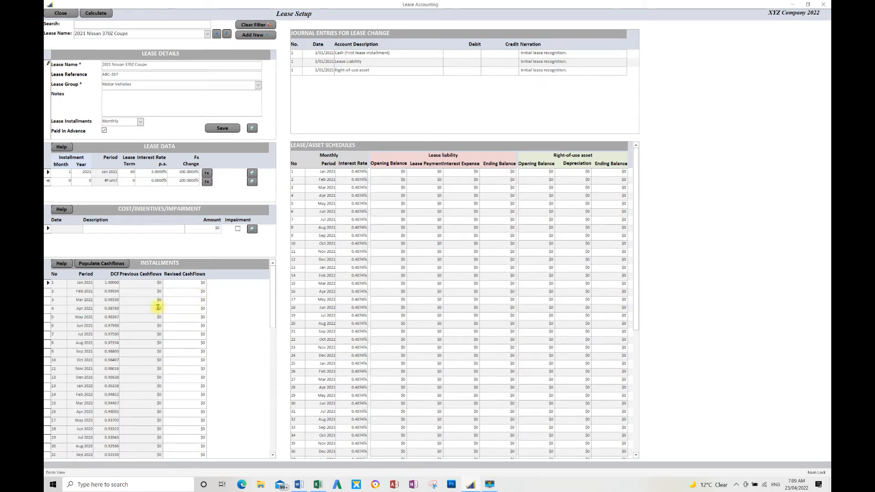
pyautogui.click(102, 263)
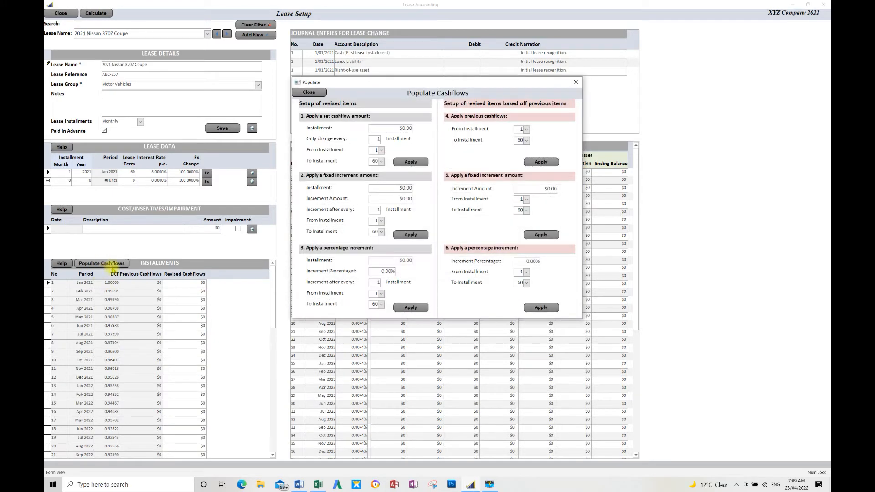
pyautogui.click(396, 129)
pyautogui.moveTo(397, 129); pyautogui.dragTo(417, 128)
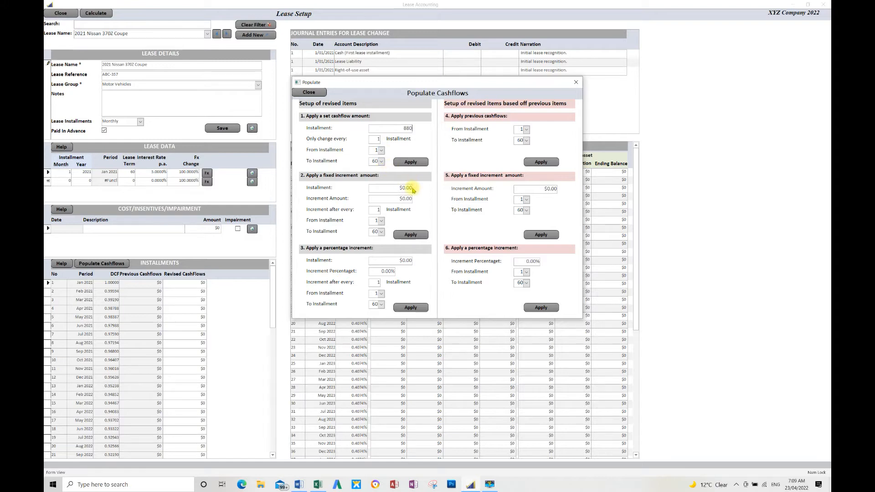
pyautogui.click(419, 163)
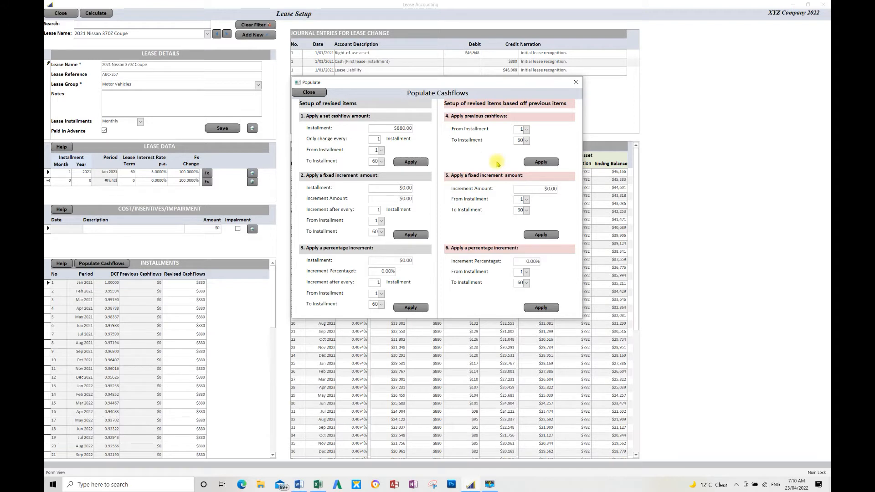
pyautogui.click(319, 92)
# Step: Examine the monthly lease liability and right-of-use asset schedules down to the last period
pyautogui.scroll(-8, 514, 250)
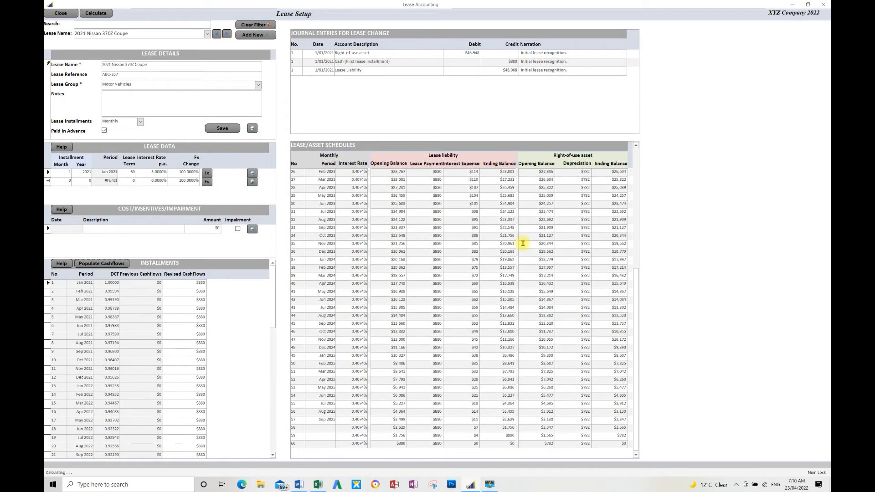
pyautogui.scroll(5, 533, 242)
pyautogui.scroll(1, 533, 242)
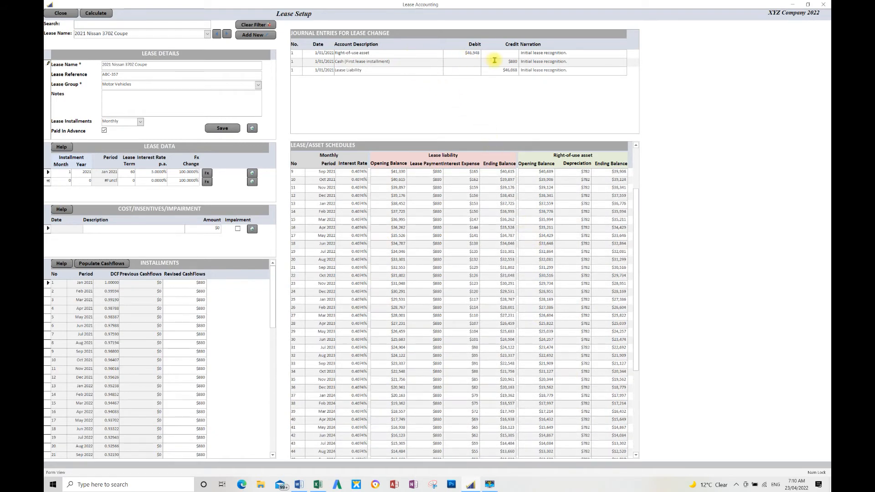
pyautogui.scroll(3, 458, 227)
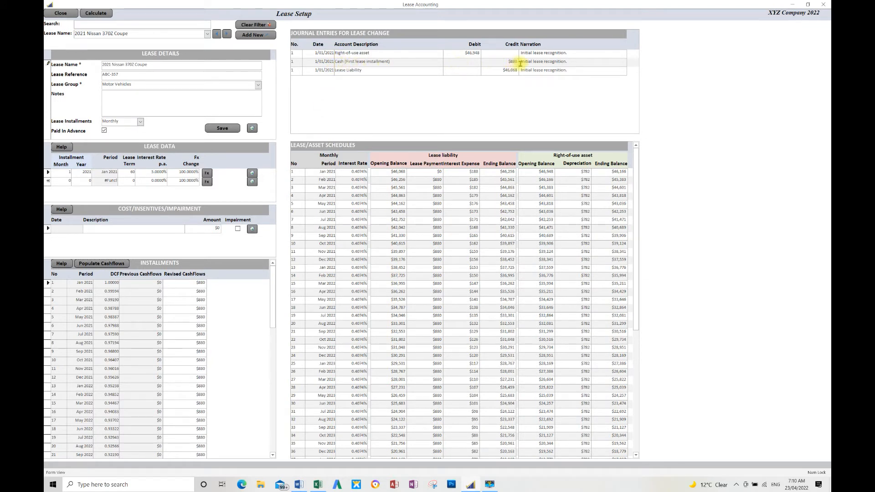
# Step: Switch the lease's Paid in Advance option off to compare the journal entries, and switch it back on
pyautogui.click(104, 131)
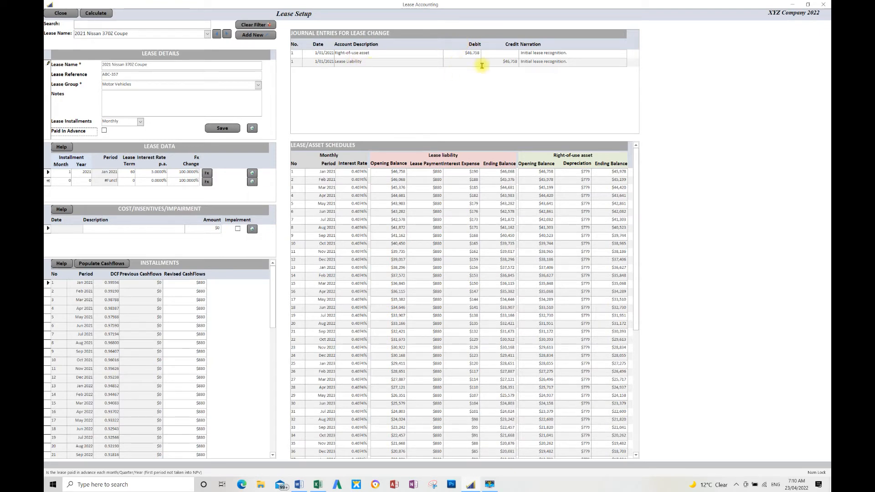
pyautogui.click(104, 131)
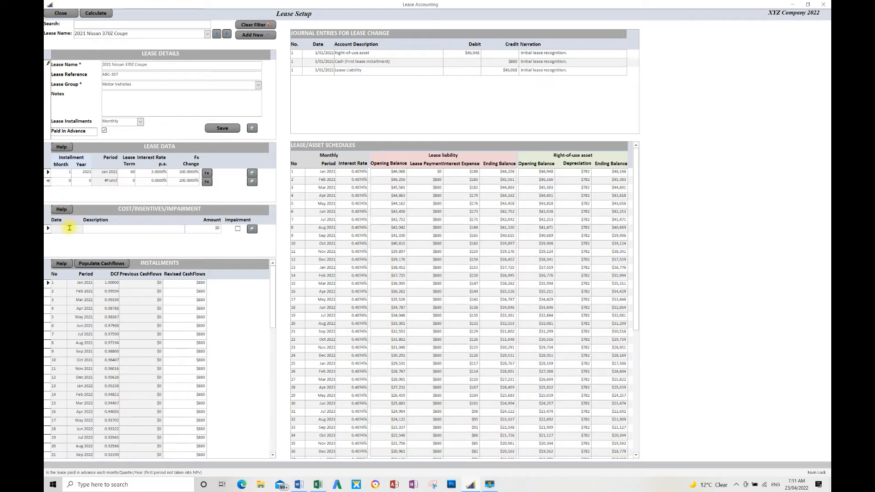
# Step: Set the revised cash flow of the first installment, Jan 2021, to 0
pyautogui.click(111, 231)
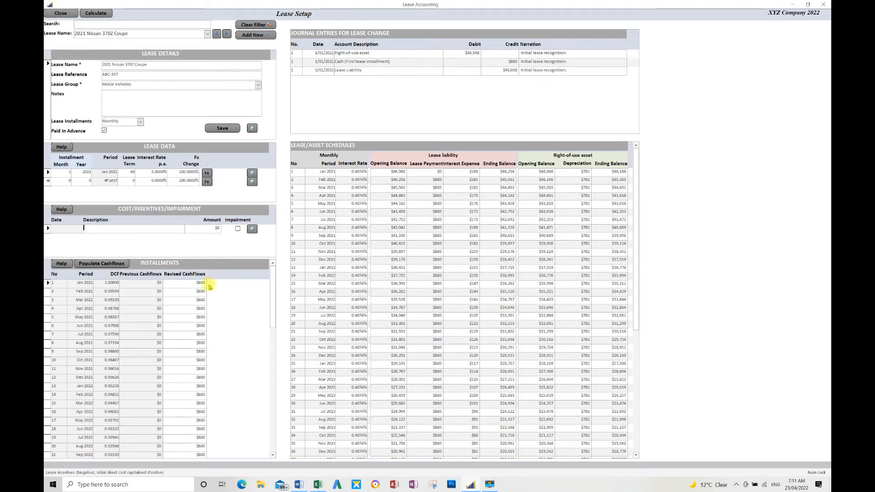
pyautogui.click(193, 284)
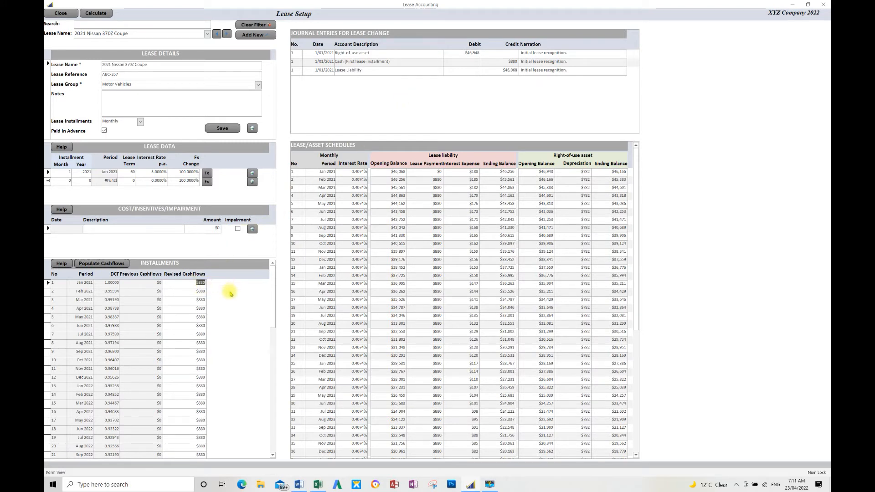
pyautogui.write('0')
pyautogui.click(193, 292)
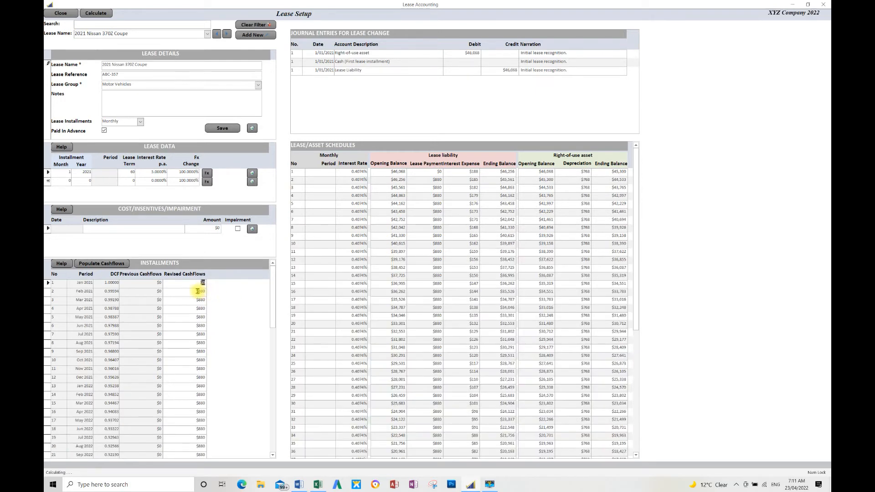
# Step: Set the revised cash flows of the second and third installments, Feb 2021 and Mar 2021, to 0
pyautogui.write('0')
pyautogui.click(193, 299)
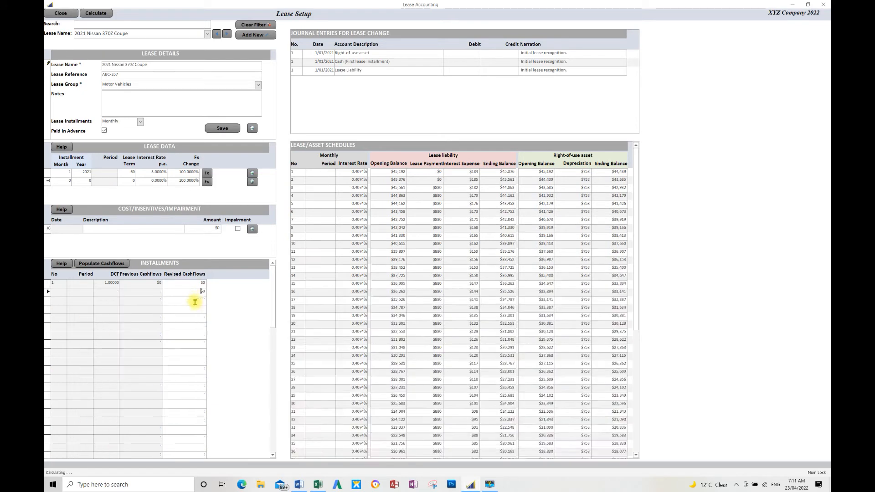
pyautogui.write('0')
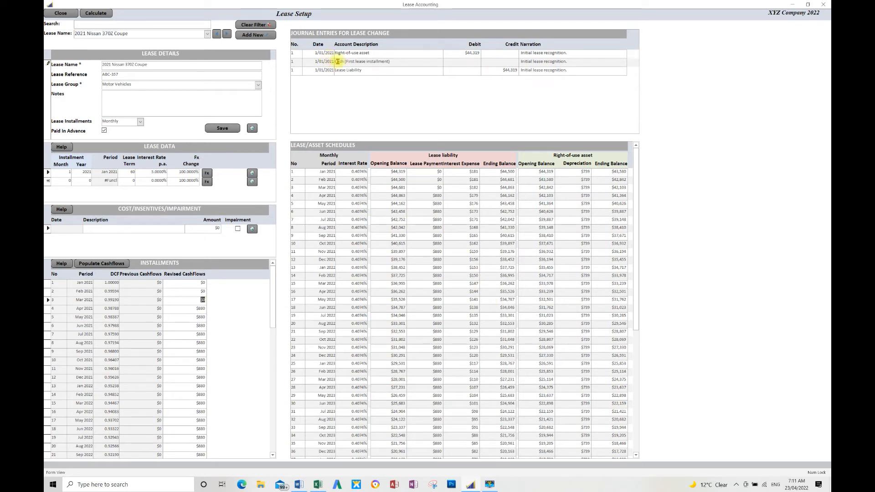
pyautogui.click(463, 62)
pyautogui.moveTo(272, 319); pyautogui.dragTo(273, 289)
# Step: Populate the revised cash flows again with a set amount of $880 for every installment from 1 to 60
pyautogui.click(116, 264)
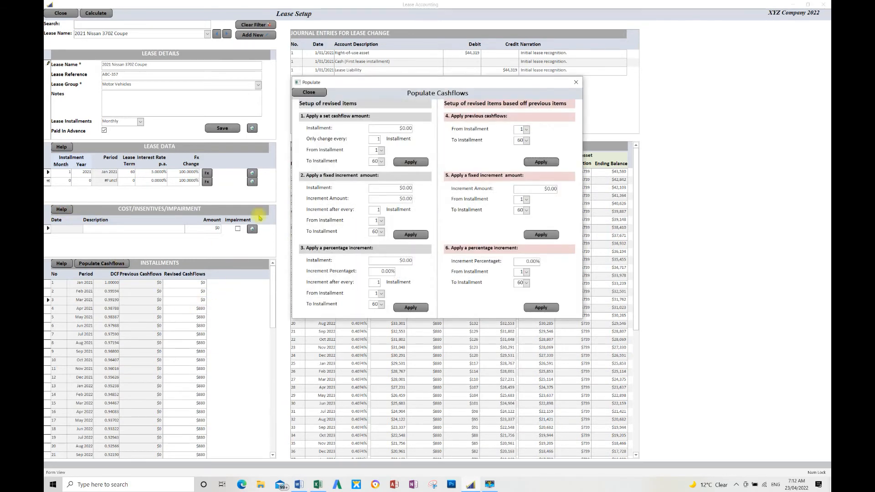
pyautogui.click(398, 129)
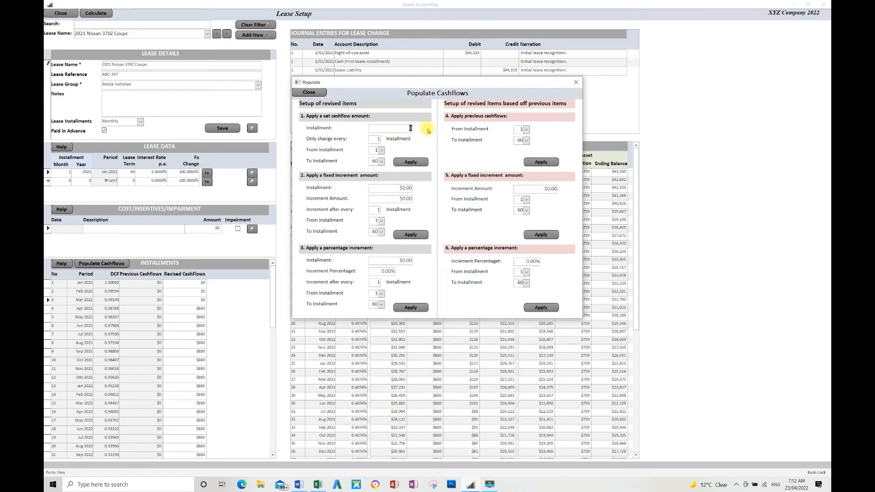
pyautogui.click(412, 162)
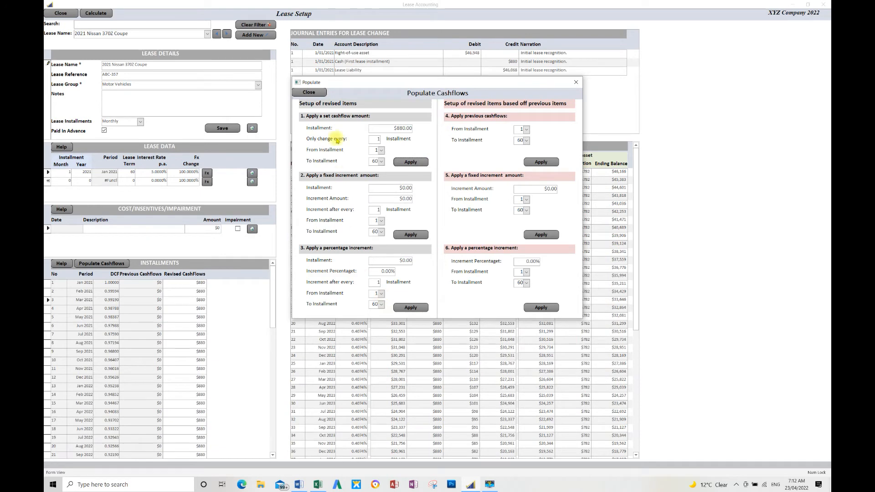
pyautogui.click(309, 92)
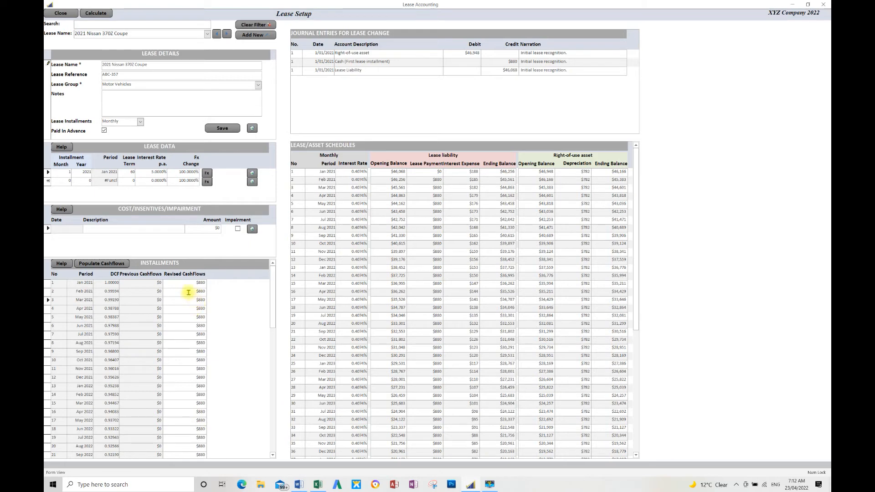
# Step: Read the help on recording costs, incentives and impairment for the lease
pyautogui.click(113, 228)
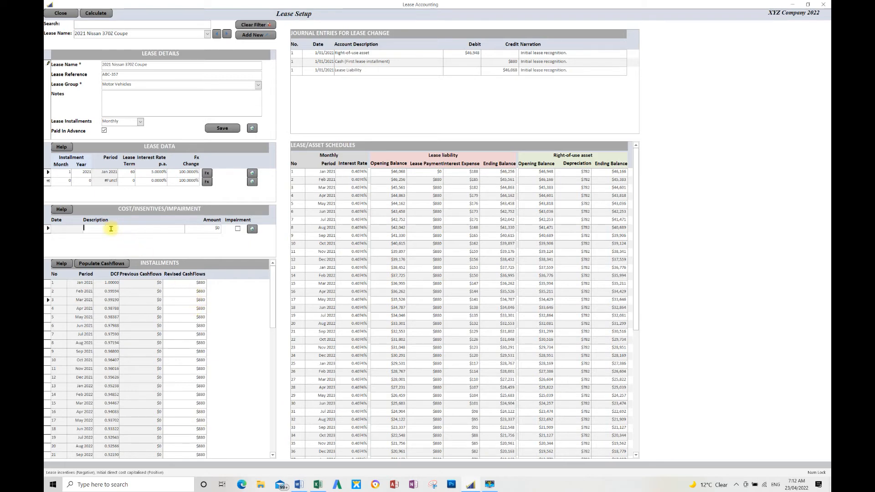
pyautogui.click(212, 228)
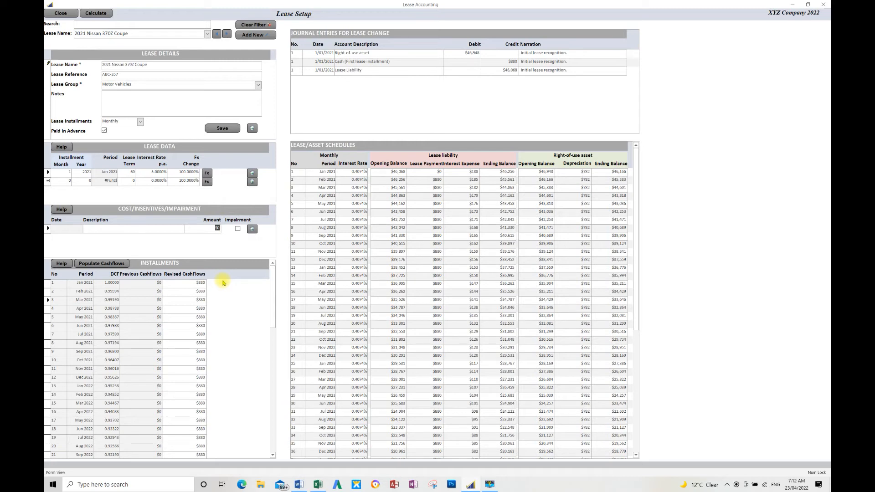
pyautogui.click(69, 211)
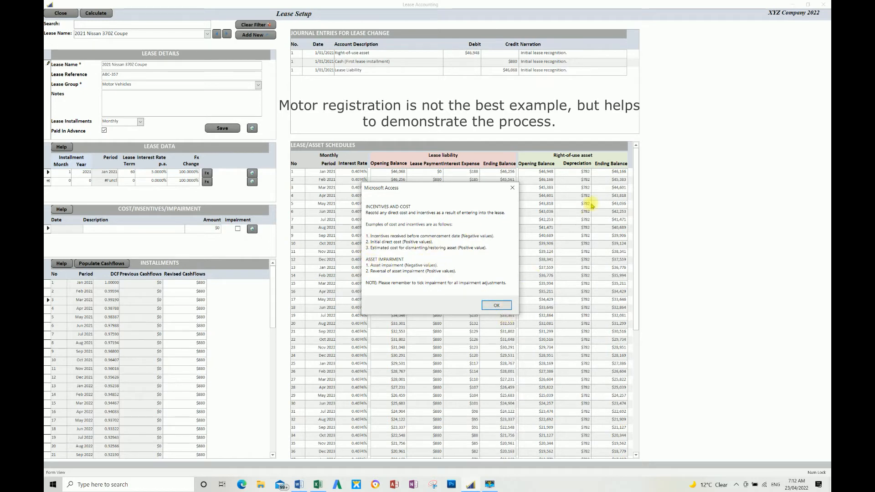
pyautogui.click(497, 305)
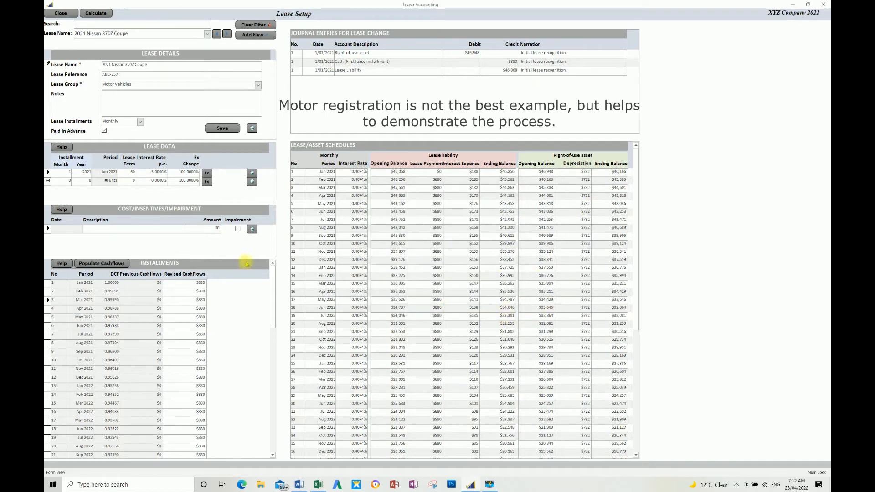
# Step: Record a lease incentive of -$750 with the description "registration" for the initial lease period
pyautogui.click(206, 228)
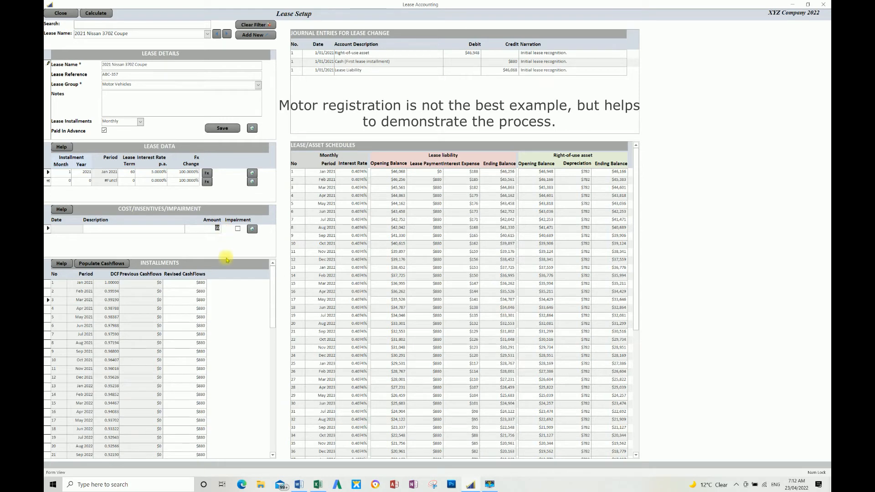
pyautogui.write('-75')
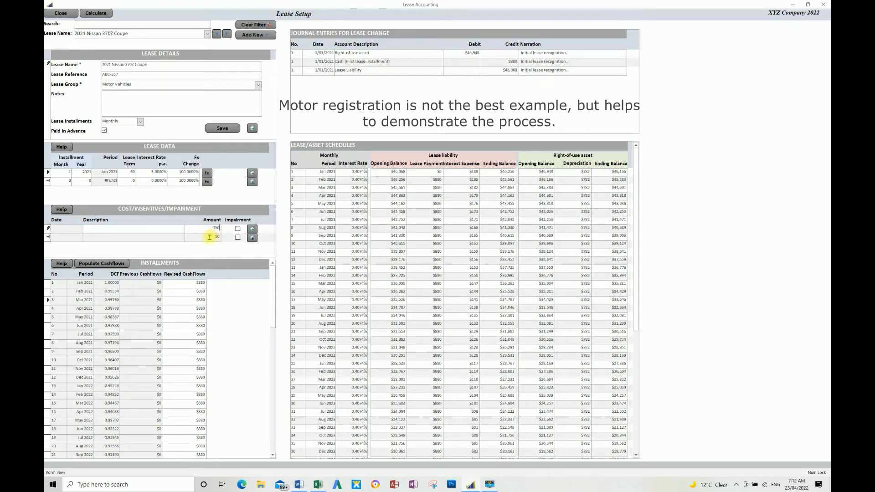
pyautogui.press('Return')
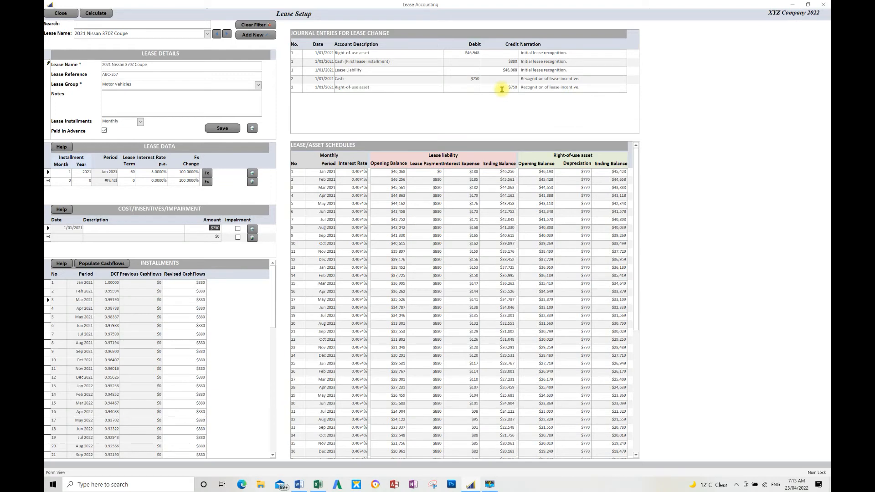
pyautogui.hotkey('shift', 'Tab')
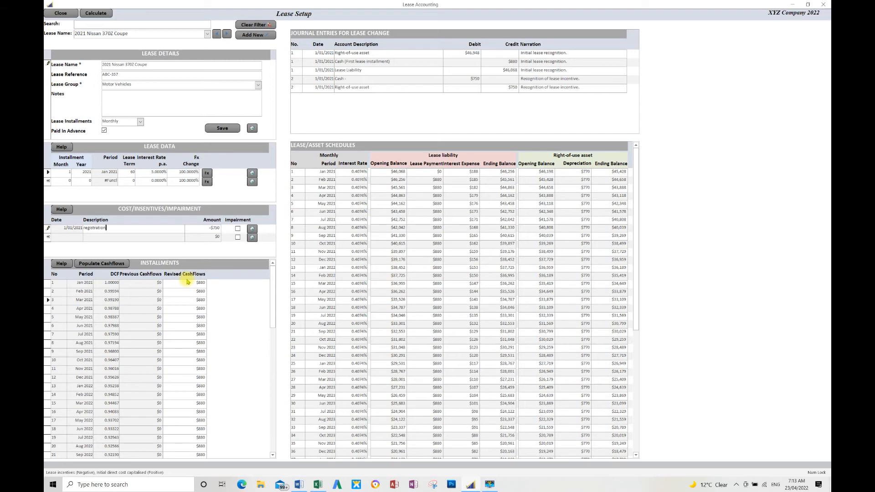
pyautogui.click(186, 237)
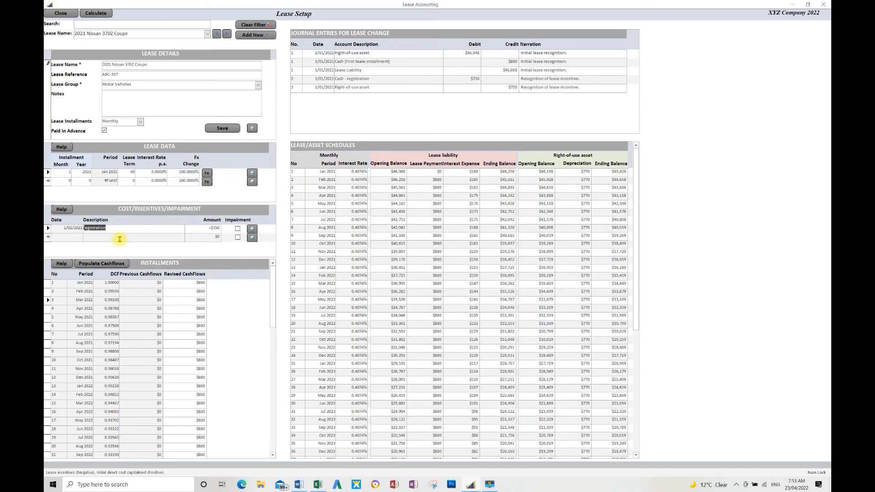
pyautogui.click(98, 238)
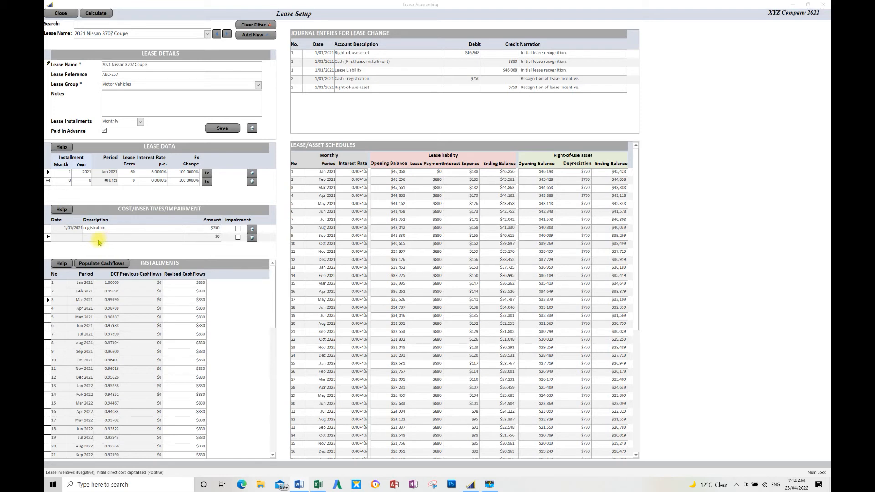
# Step: Add a second lease data line starting in month 12 of 2021 with a 60-installment term and 5% annual interest
pyautogui.click(86, 181)
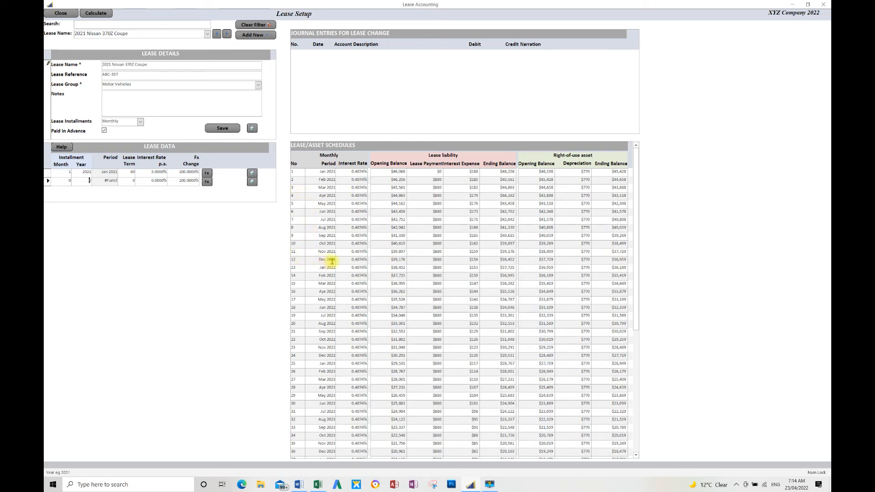
pyautogui.click(64, 180)
pyautogui.write('12')
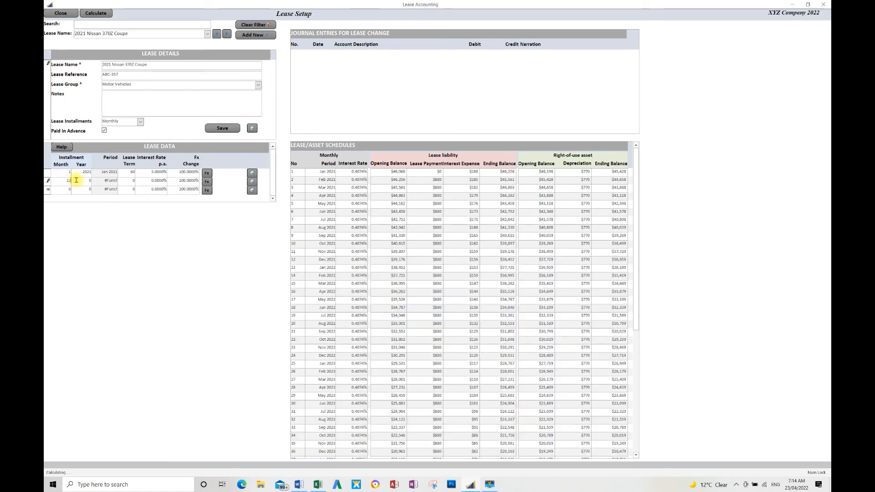
pyautogui.press('Tab')
pyautogui.write('2021')
pyautogui.click(129, 182)
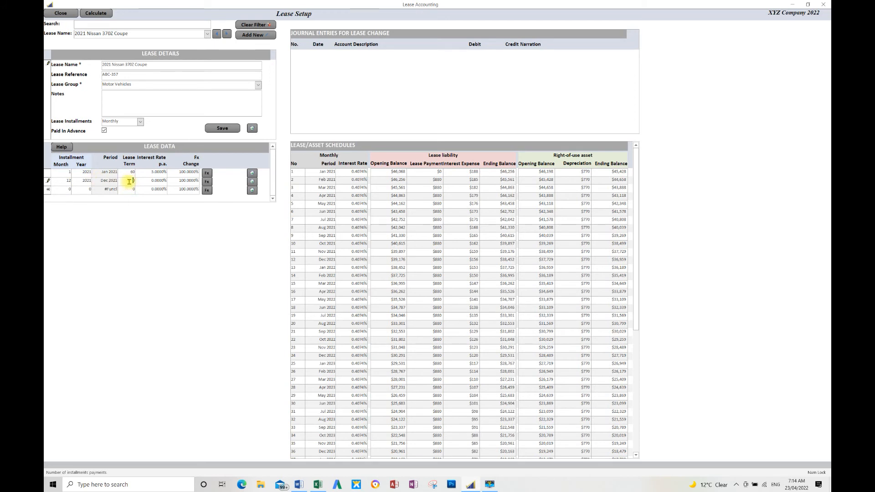
pyautogui.moveTo(131, 180); pyautogui.dragTo(136, 189)
pyautogui.write('60')
pyautogui.click(150, 181)
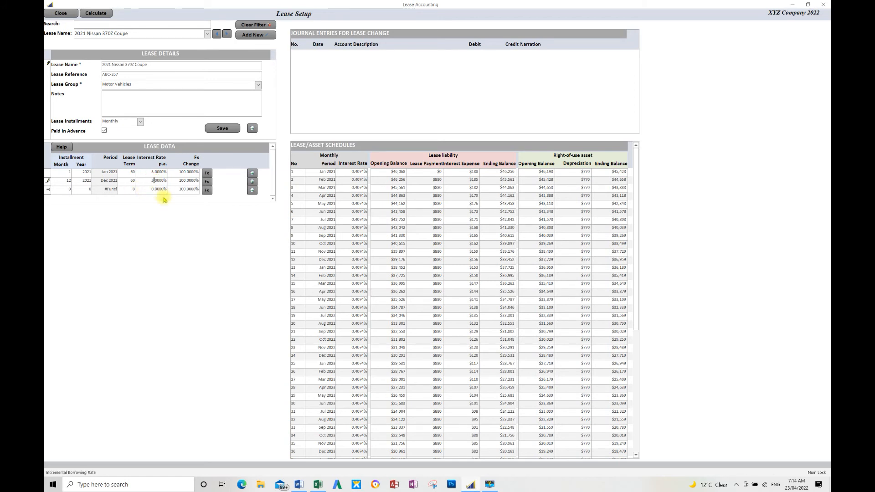
pyautogui.click(158, 173)
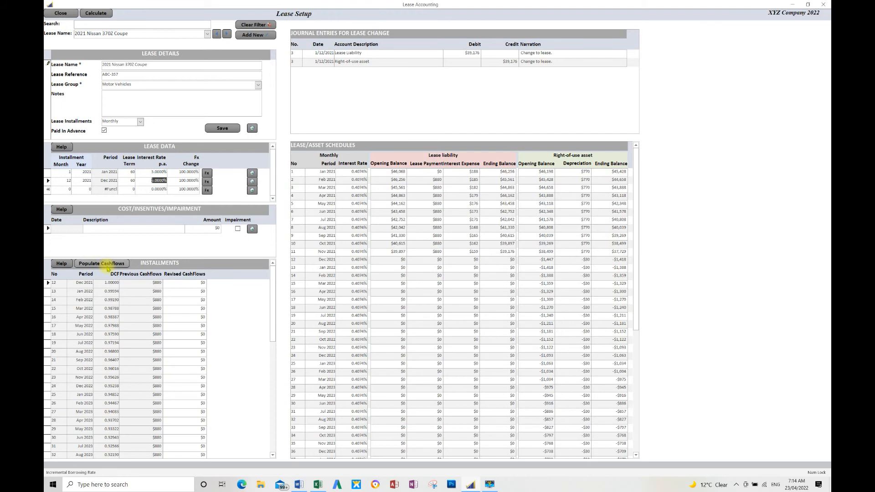
# Step: Populate the Dec 2021 line's revised cash flows with a set amount of $880 for every installment from 12 to 60
pyautogui.click(110, 265)
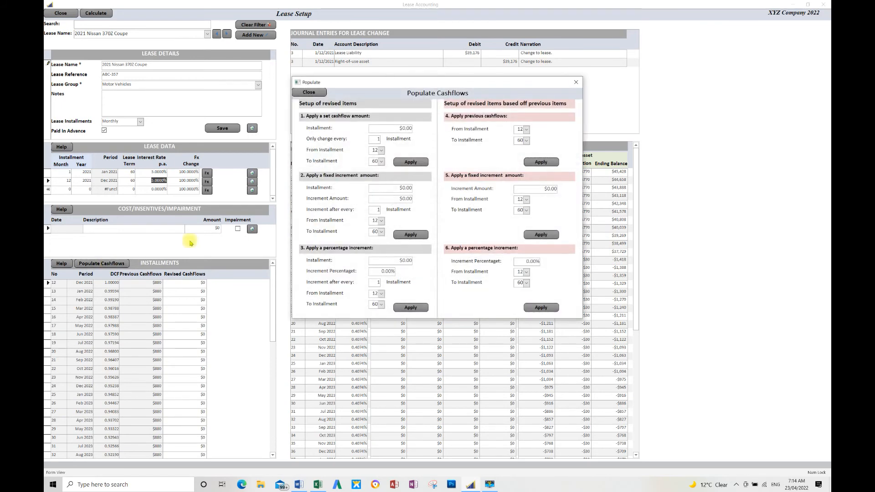
pyautogui.doubleClick(410, 128)
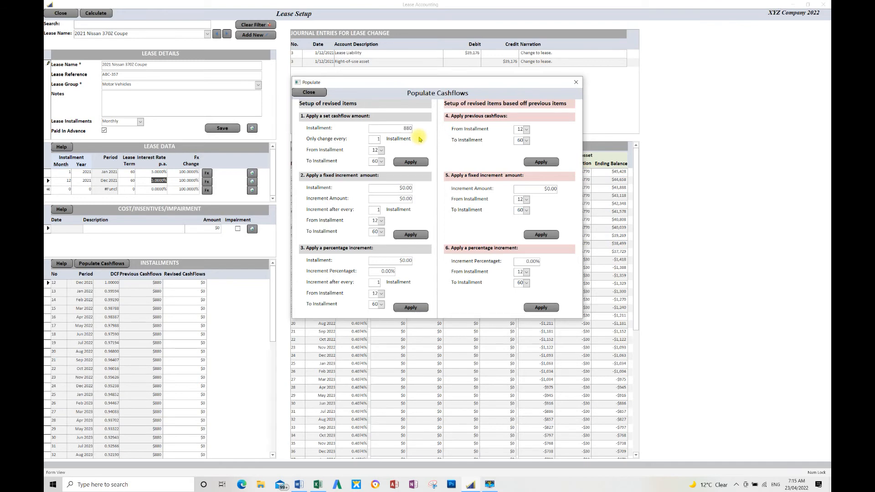
pyautogui.click(417, 162)
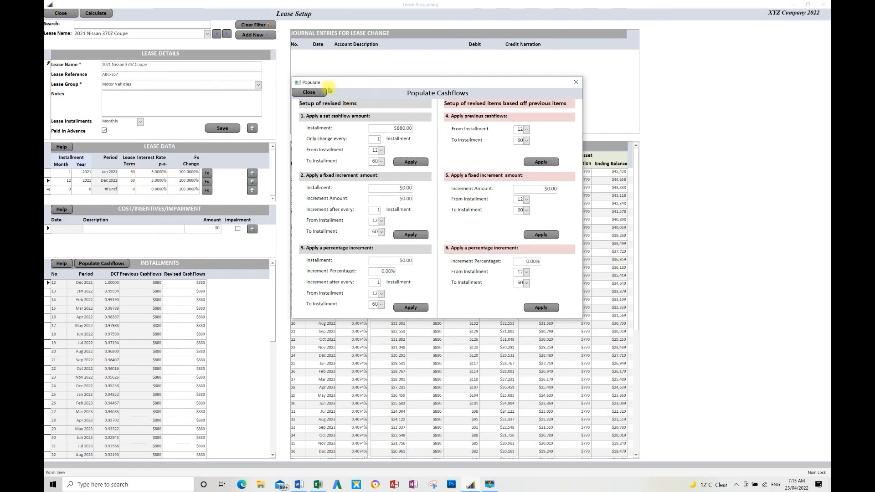
pyautogui.click(312, 93)
# Step: Record a -$10,000 entry described as "impairment" for the Dec 2021 lease change and flag it as an impairment
pyautogui.click(159, 230)
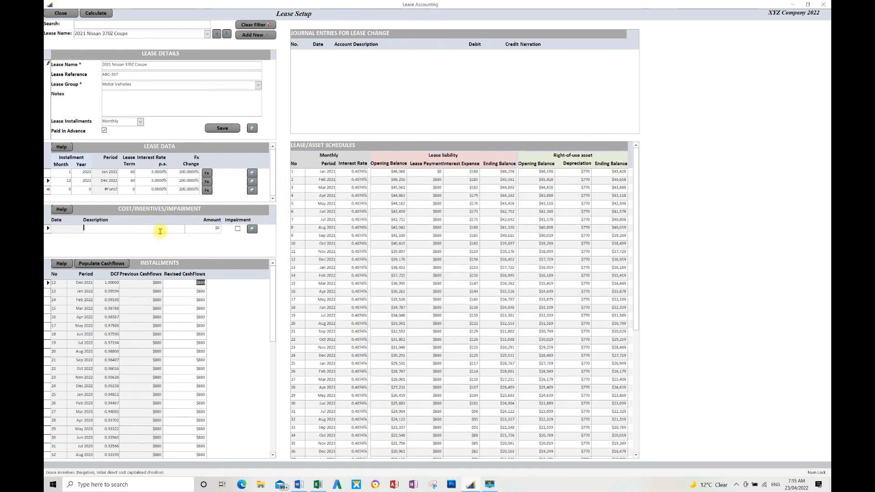
pyautogui.click(142, 181)
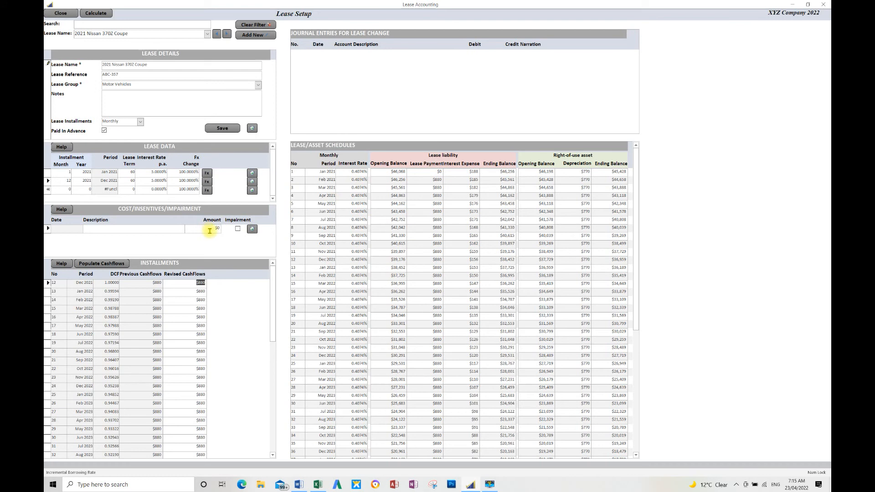
pyautogui.click(92, 229)
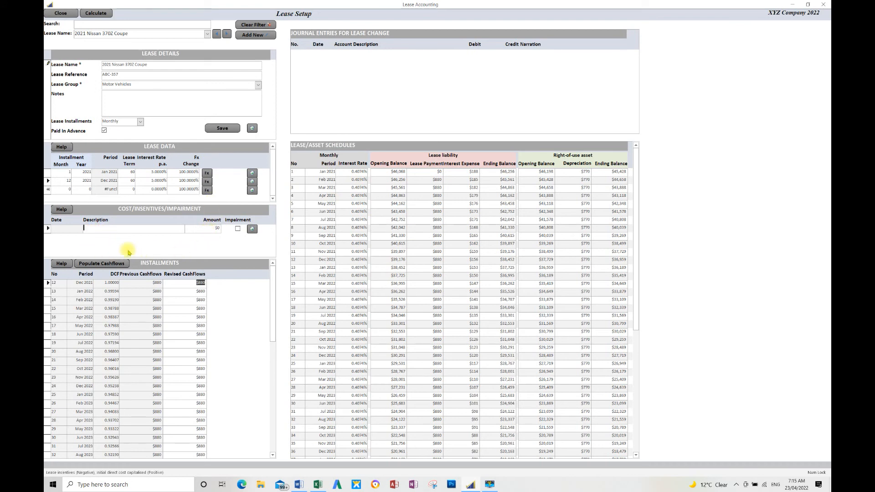
pyautogui.write('im')
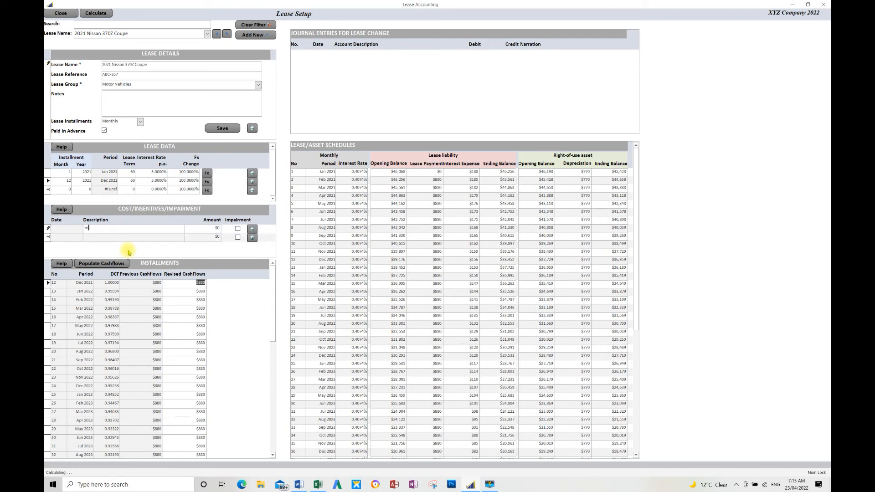
pyautogui.write('pairment')
pyautogui.click(208, 230)
pyautogui.moveTo(215, 229); pyautogui.dragTo(223, 229)
pyautogui.write('-10000')
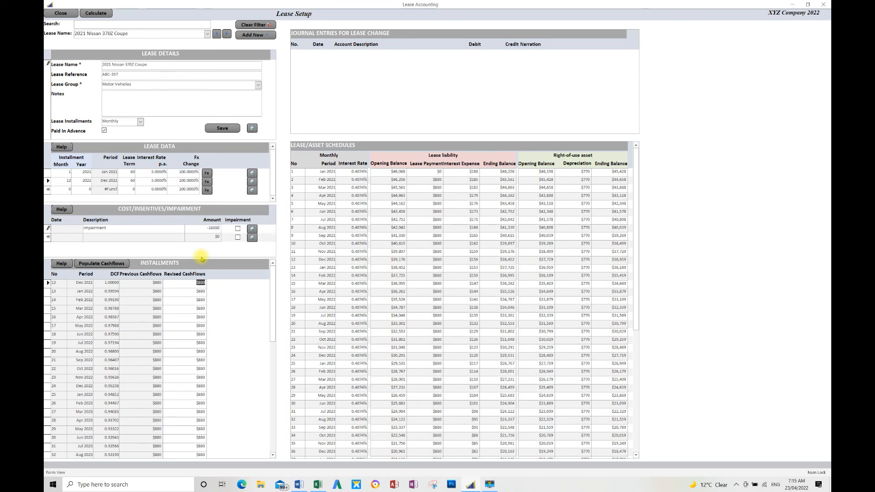
pyautogui.click(238, 229)
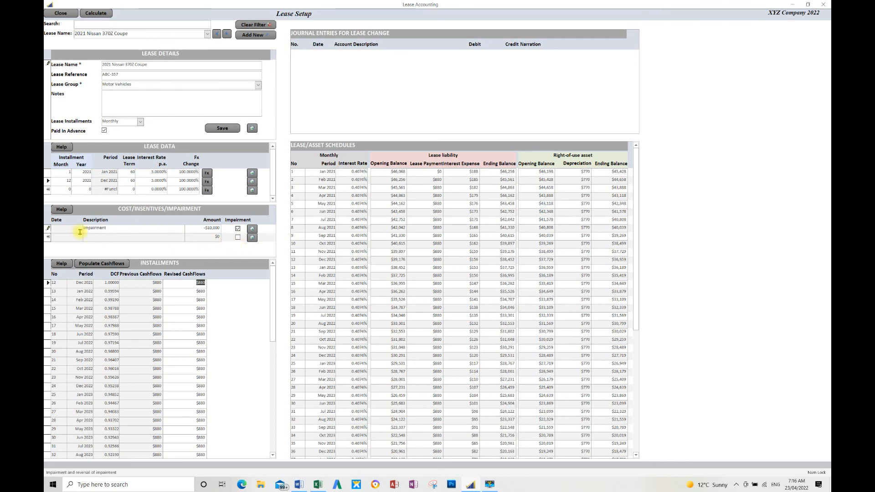
pyautogui.click(110, 237)
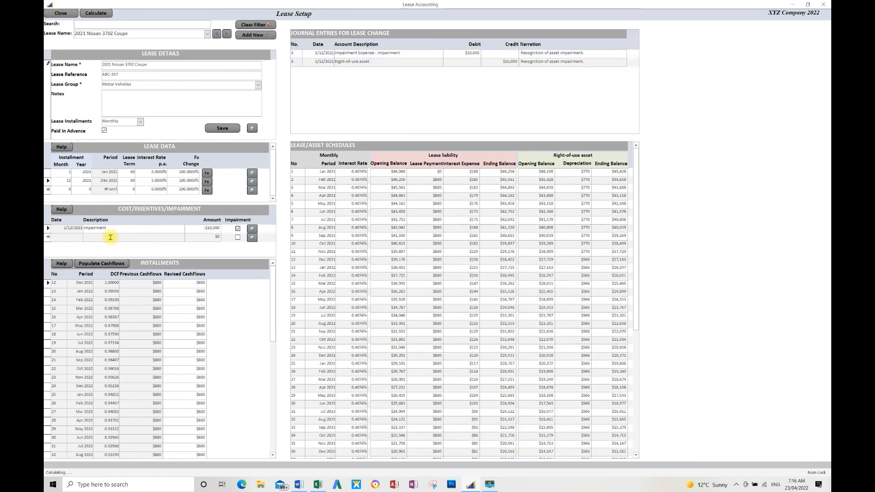